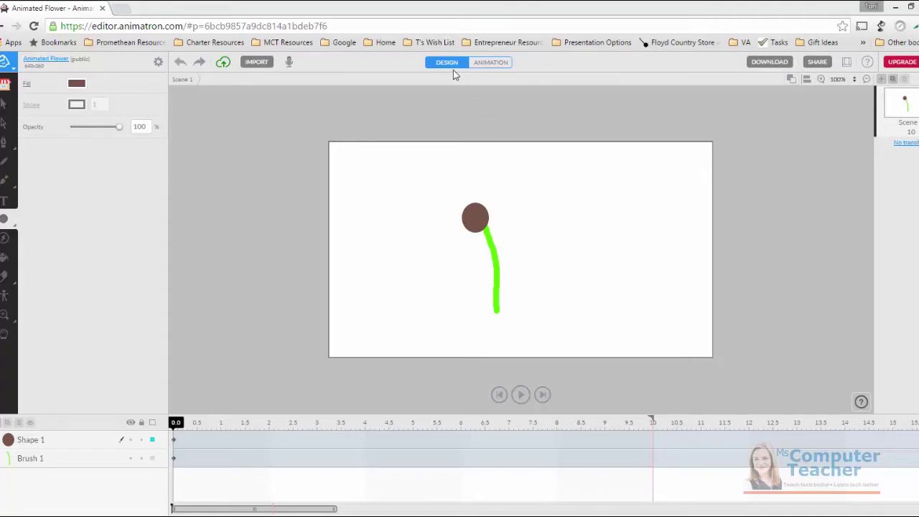
Draw an oval petal about 38 by 58 with pink fill DD4378, overlapping the upper edge of the brown circle
left_click(7, 222)
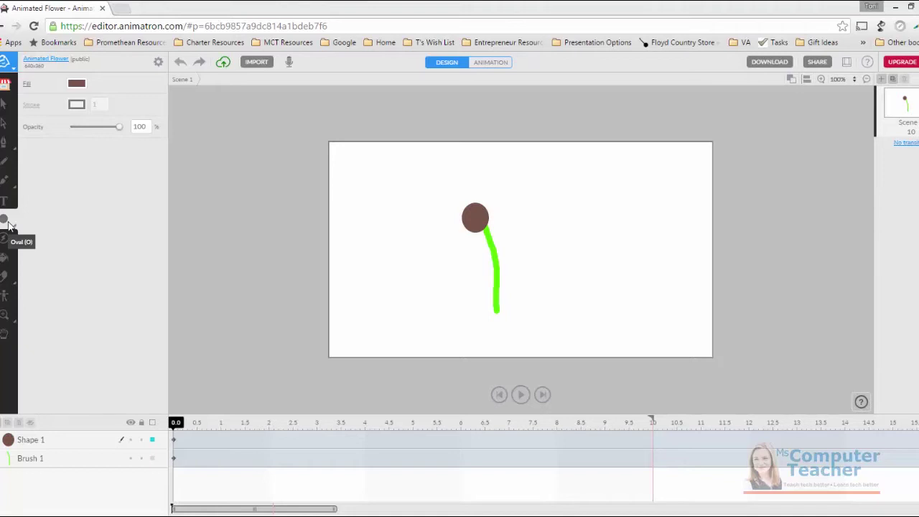
left_click(77, 86)
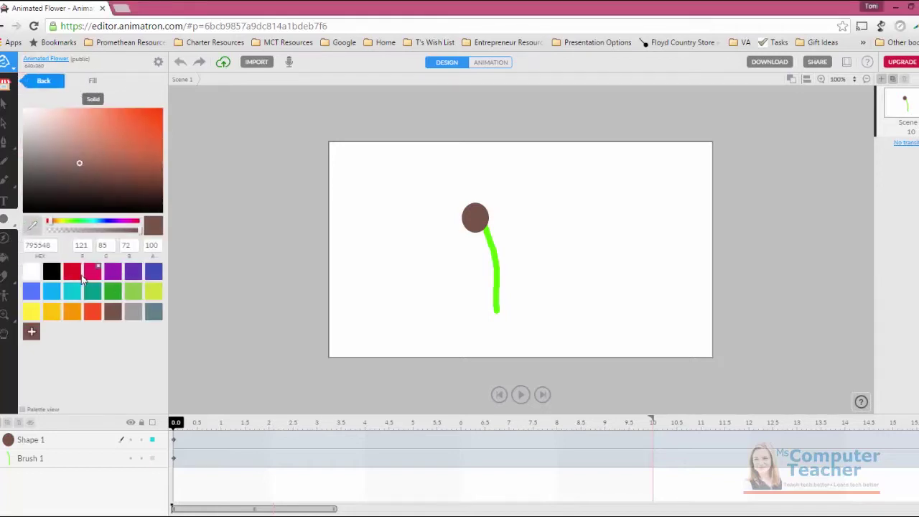
left_click(93, 274)
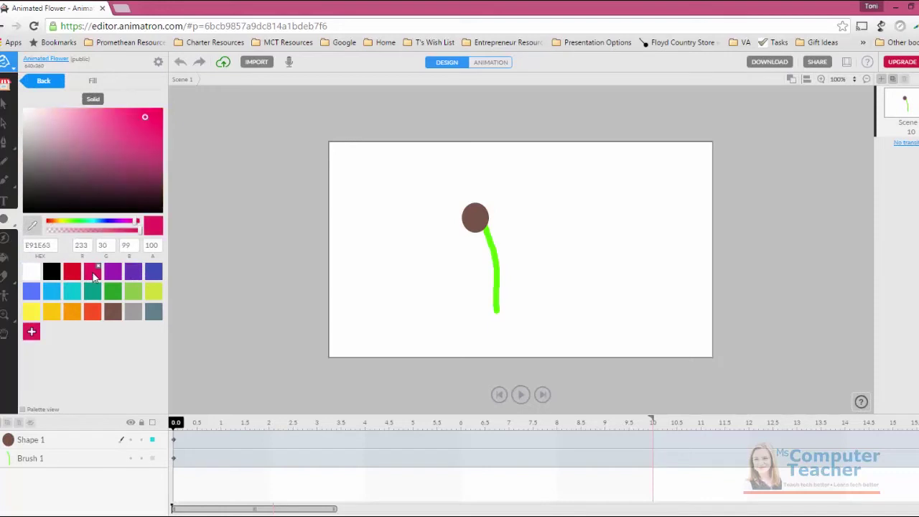
left_click_drag(145, 119, 121, 122)
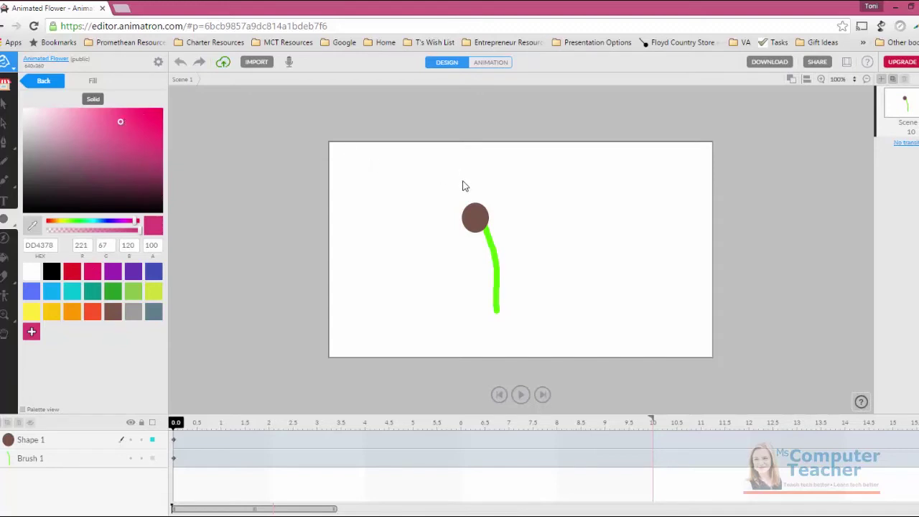
left_click_drag(463, 182, 486, 219)
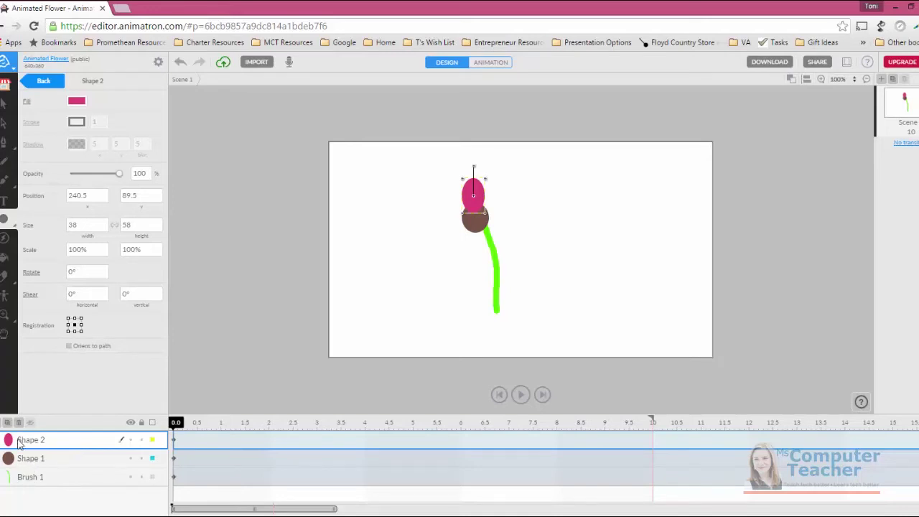
Rename the green brush stroke's layer Stem and the brown circle's layer Pistil
left_click(32, 480)
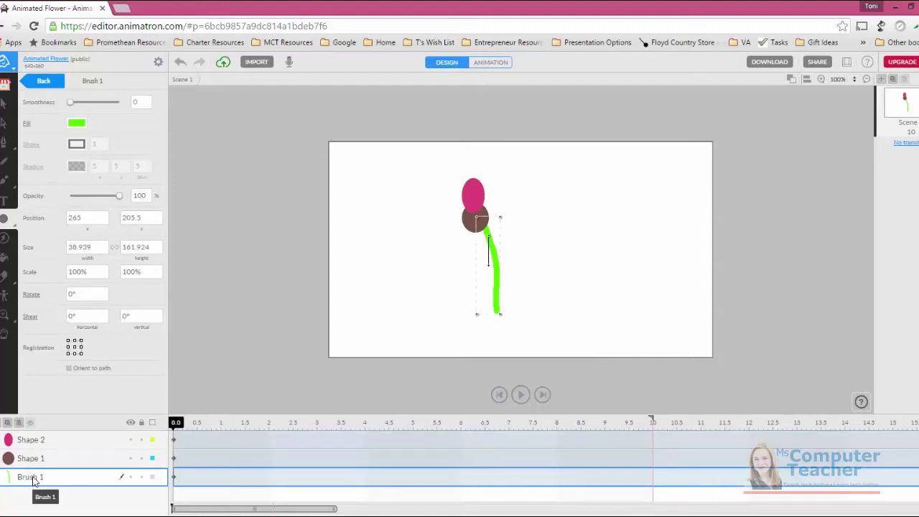
double_click(32, 479)
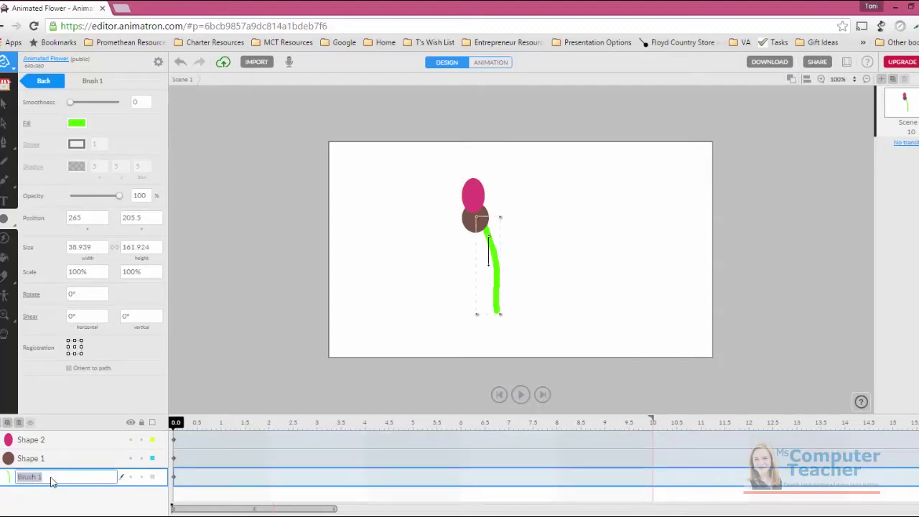
type("Stem")
left_click(35, 463)
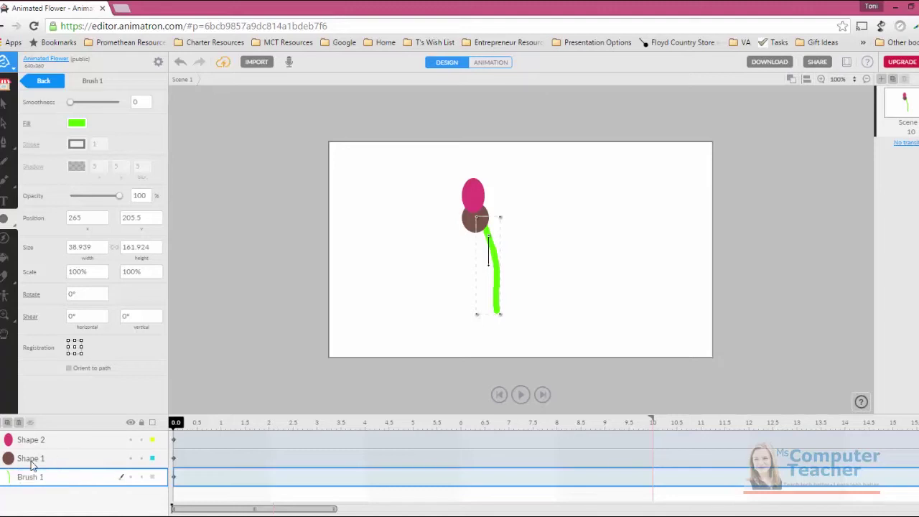
double_click(43, 461)
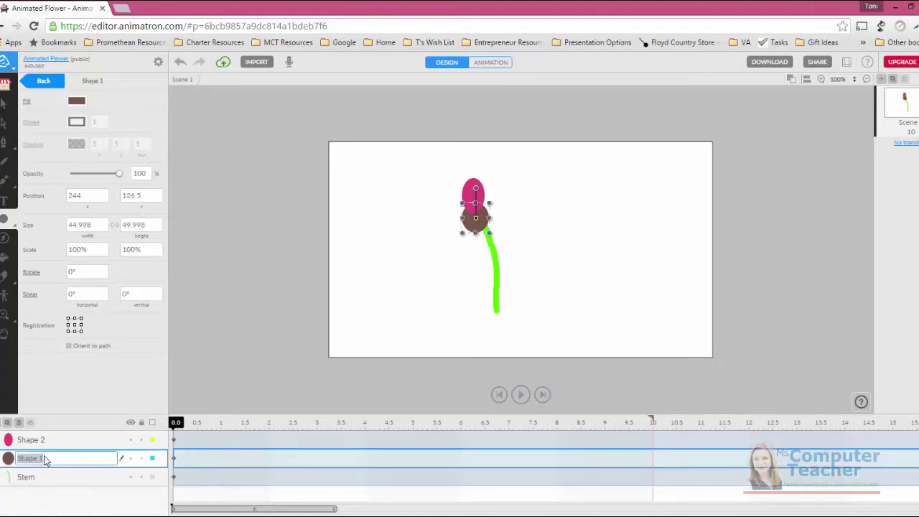
type("Pistil")
Rename the pink oval's layer Petal 1
left_click(32, 441)
double_click(33, 440)
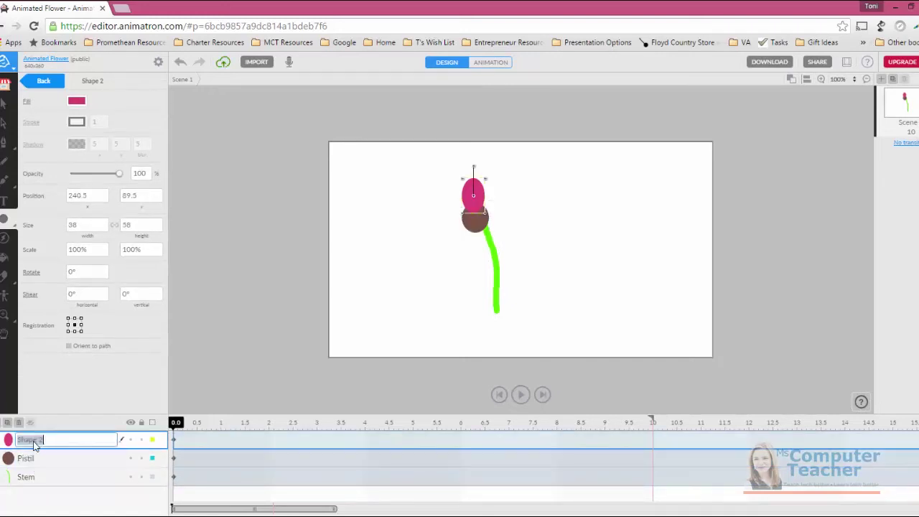
type("Petal")
type("11")
left_click(57, 498)
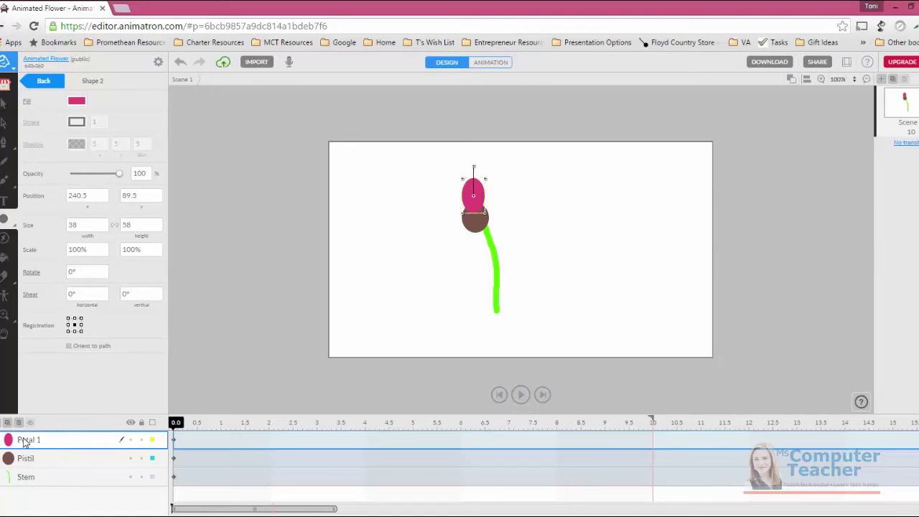
Group the Petal 1, Pistil and Stem layers into one layer and name it Flower
left_click(24, 477, "alt")
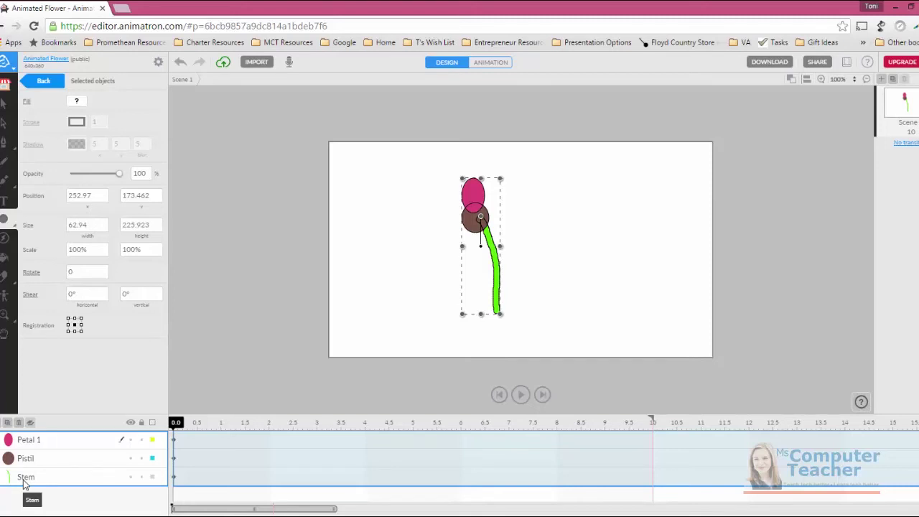
left_click(31, 425)
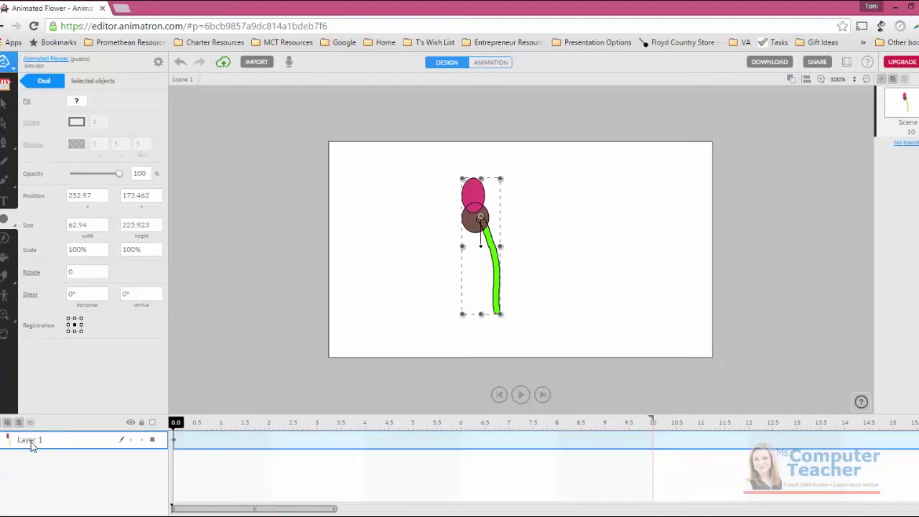
double_click(31, 441)
type("Flower")
left_click(66, 459)
Expand the Flower group and reorder Petal 1 beneath Pistil so the petal sits behind the brown circle
left_click(4, 443)
left_click(4, 443)
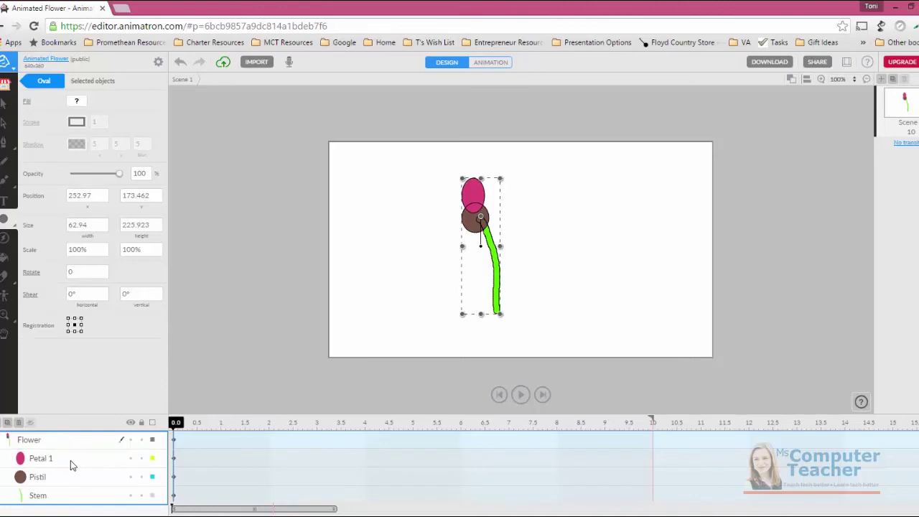
mouse_move(71, 484)
left_mouse_down()
mouse_move(72, 459)
mouse_move(67, 479)
left_mouse_up()
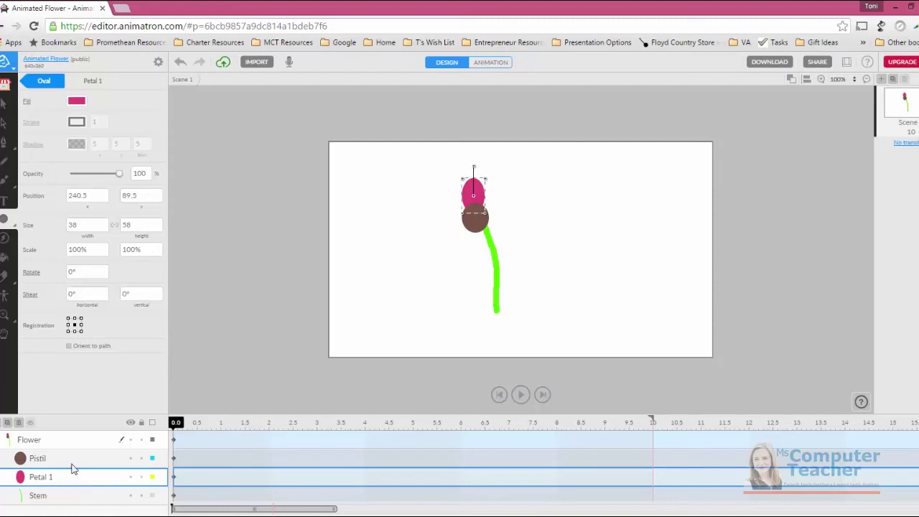
left_click(72, 461)
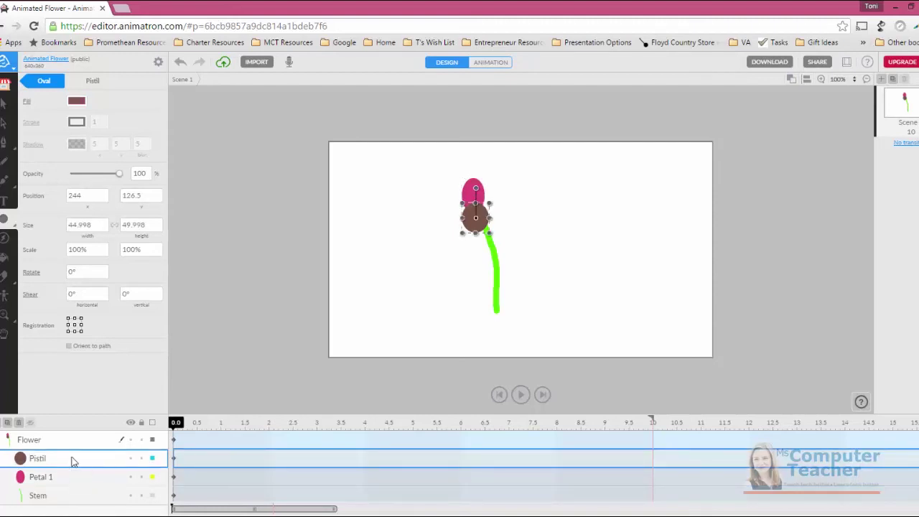
Enlarge Petal 1 to about 39 by 66 and move its registration point down to the petal's base
left_click(62, 478)
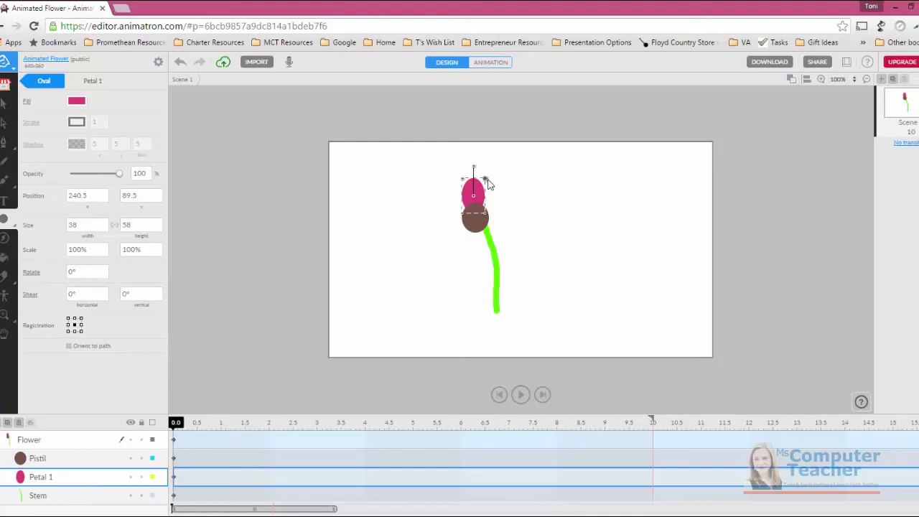
left_click_drag(485, 178, 484, 188)
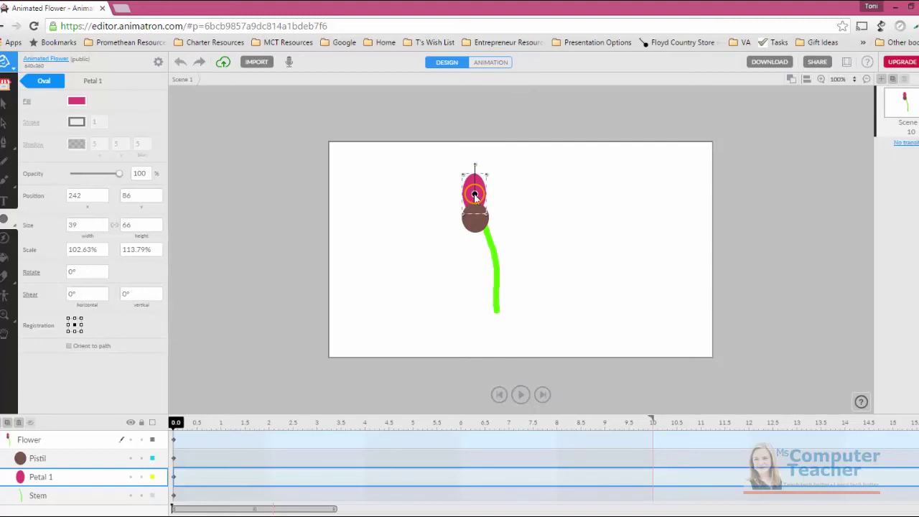
left_click_drag(475, 194, 473, 216)
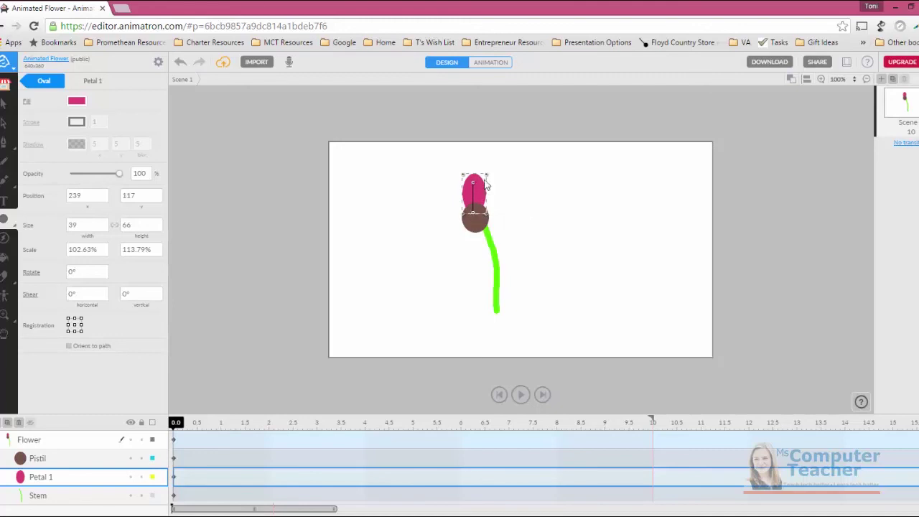
Adjust Petal 1's height to about 64.5 and swing it around its base, bringing it back upright at about 361°
left_click_drag(488, 175, 480, 184)
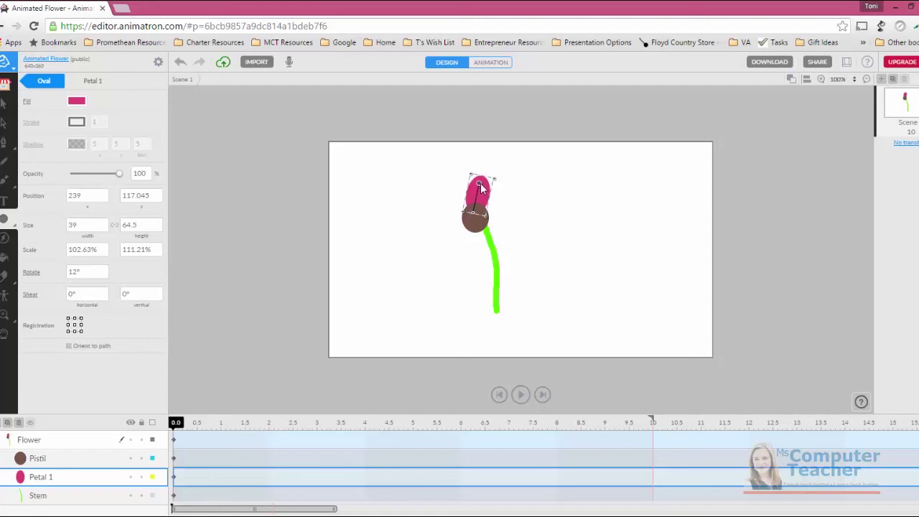
left_click(479, 186)
mouse_move(479, 186)
left_mouse_down()
mouse_move(496, 193)
mouse_move(503, 216)
mouse_move(463, 250)
mouse_move(467, 198)
mouse_move(476, 193)
left_mouse_up()
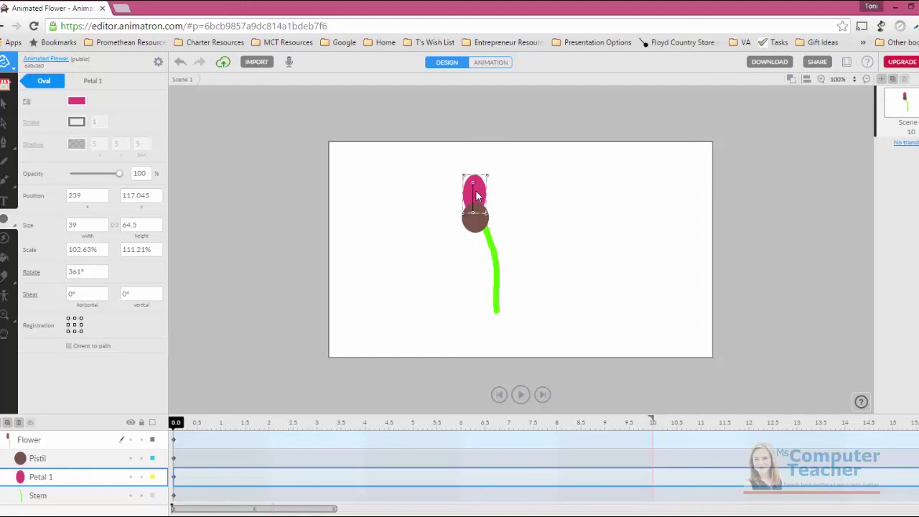